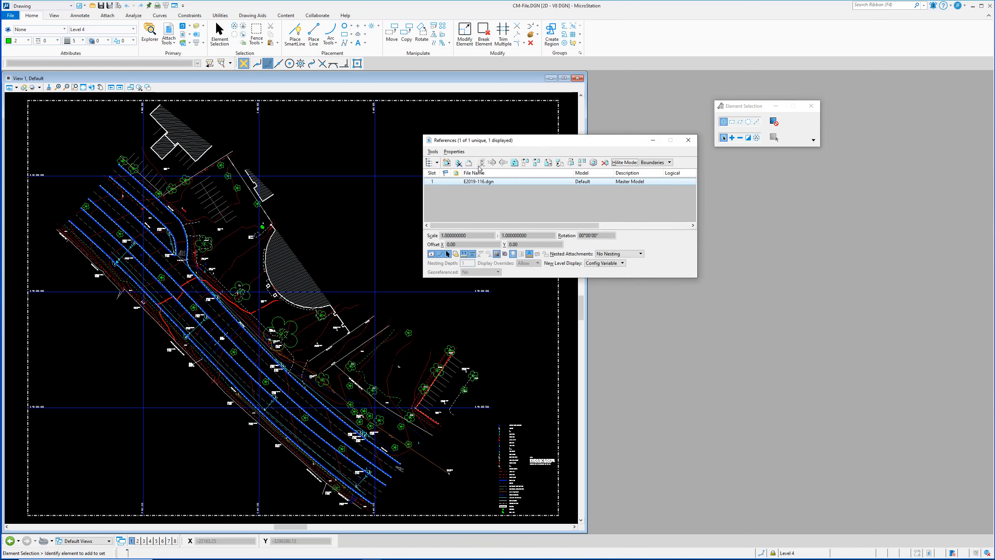
Step: Attach 3rdPartyData.dwg from the YouTube-Examples folder as a second reference, then fit view 1
{"action": "left_click", "coordinate": [433, 152]}
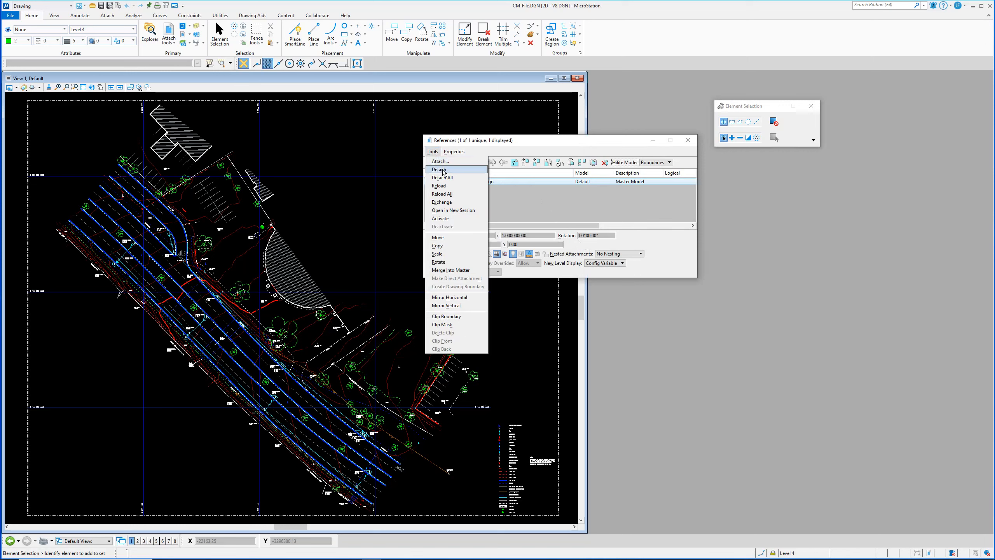
{"action": "left_click", "coordinate": [445, 161]}
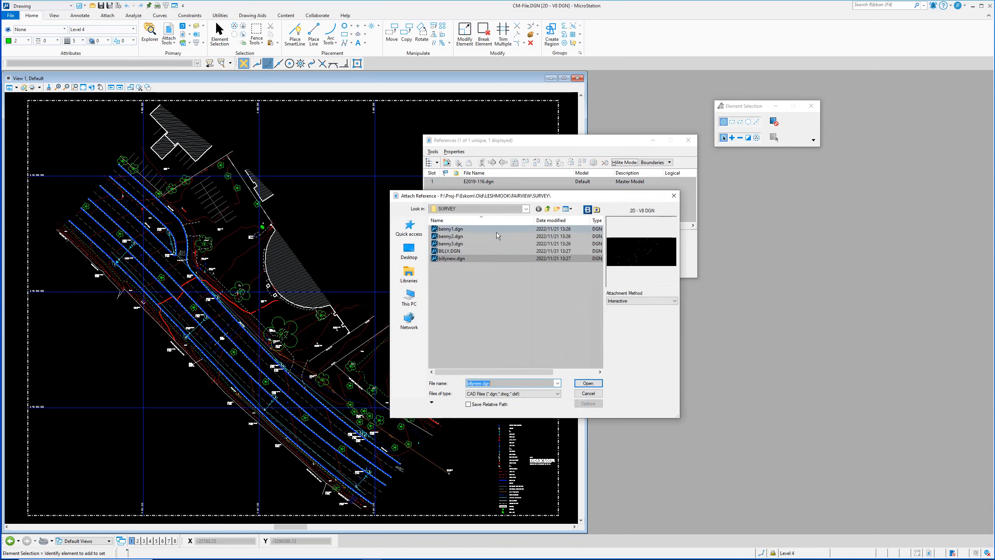
{"action": "left_click", "coordinate": [597, 210]}
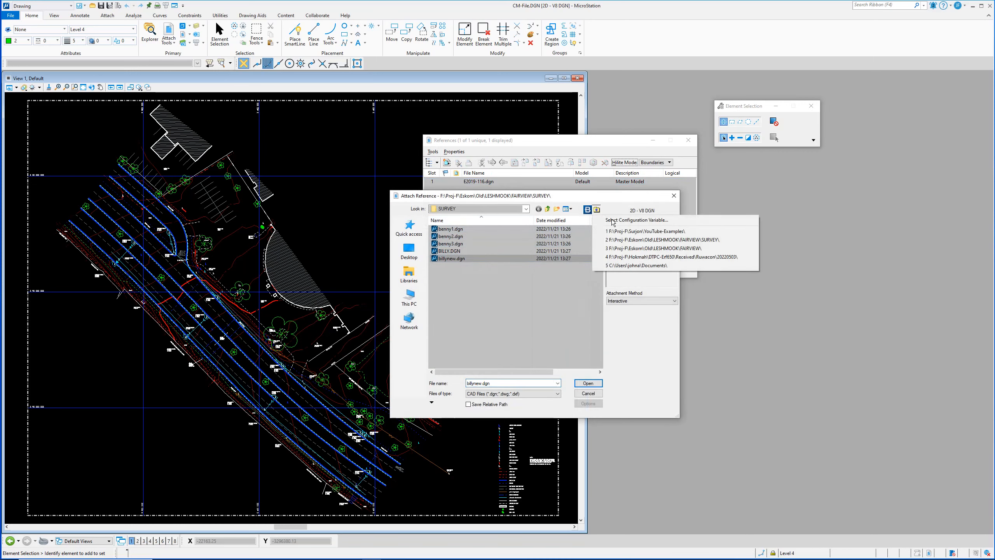
{"action": "left_click", "coordinate": [650, 226]}
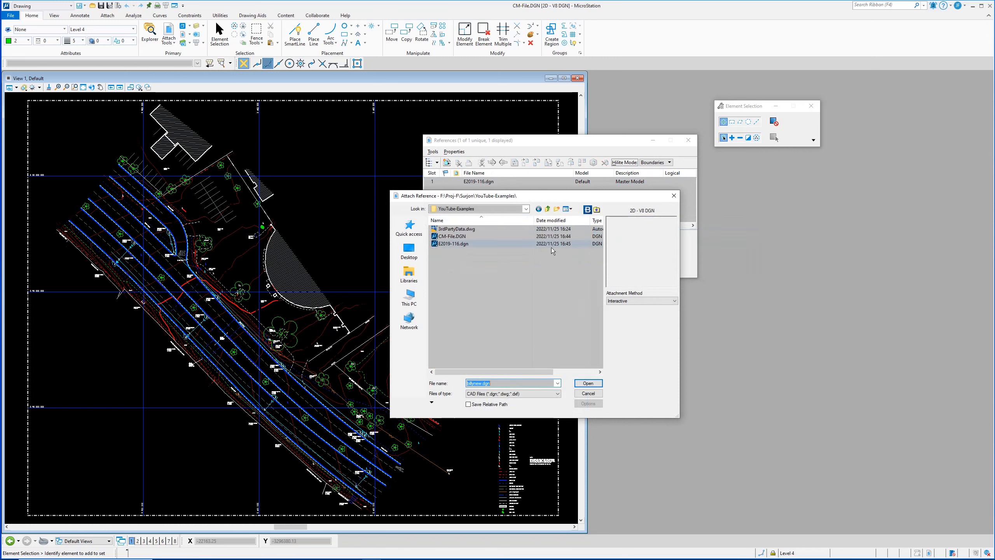
{"action": "left_click", "coordinate": [469, 230]}
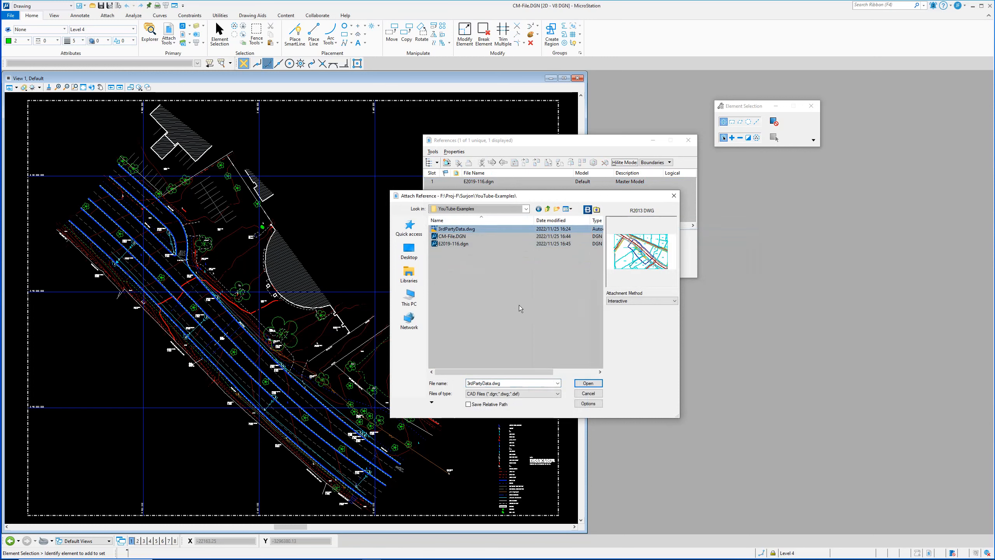
{"action": "left_click", "coordinate": [587, 383]}
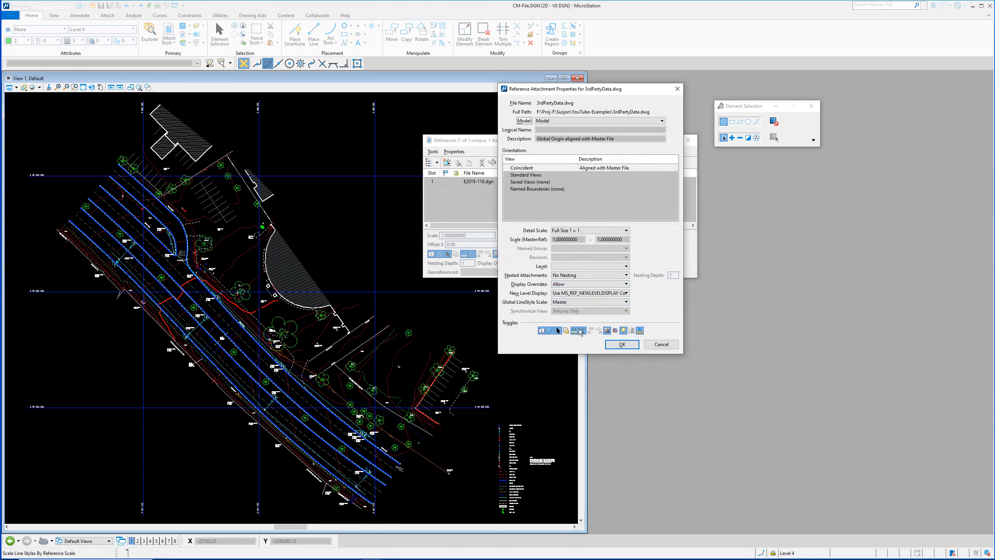
{"action": "left_click", "coordinate": [621, 344]}
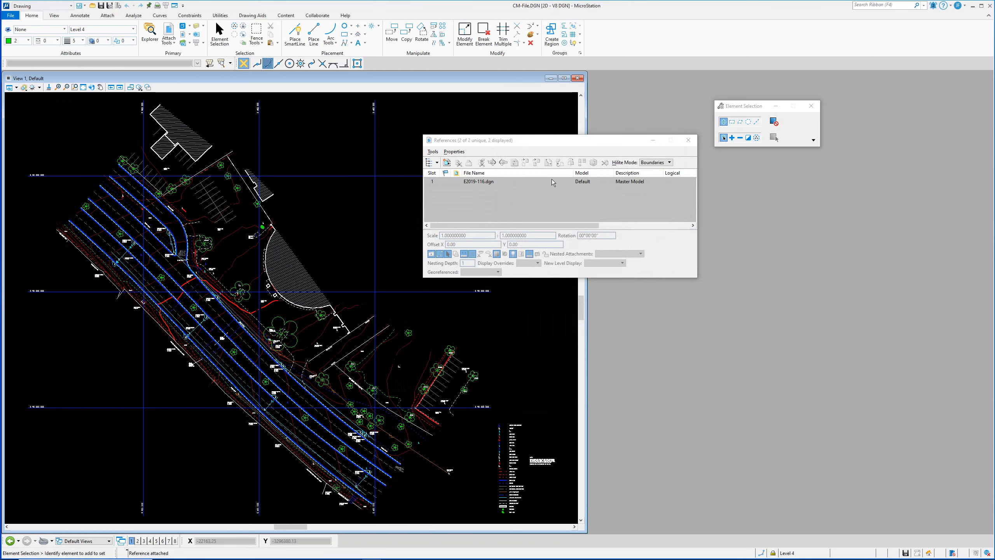
{"action": "left_click_drag", "start_coordinate": [533, 145], "coordinate": [705, 192]}
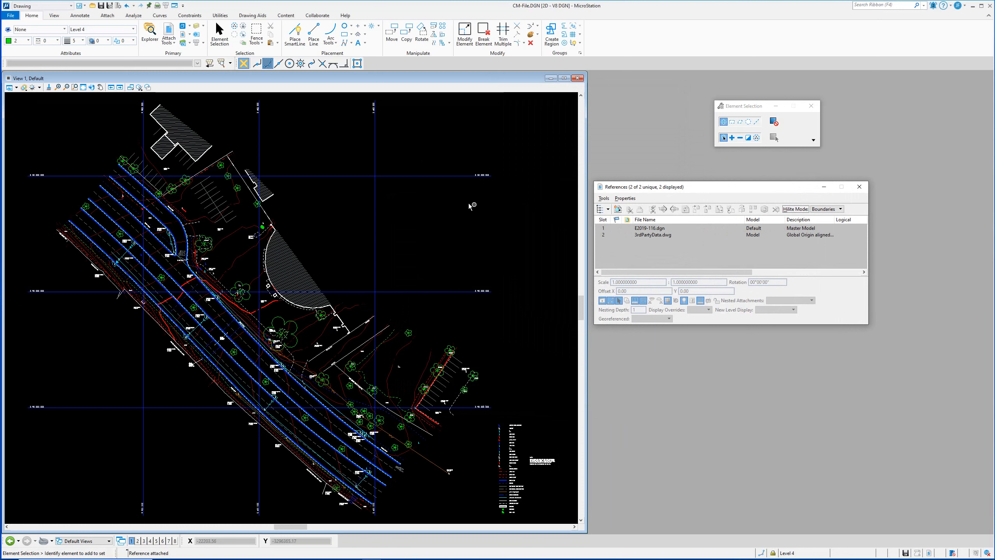
{"action": "left_click", "coordinate": [83, 87]}
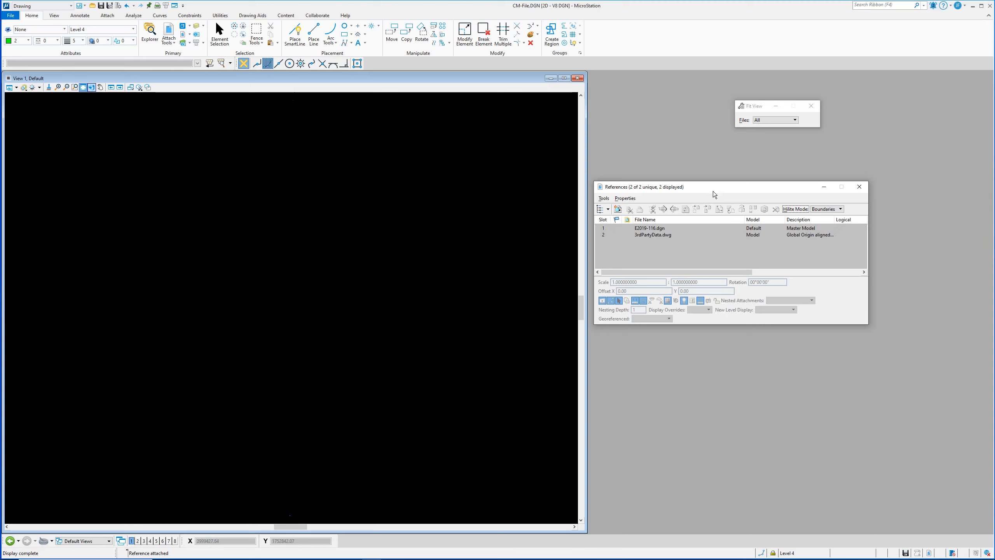
Step: Close References, turn on views 5 and 8, and refit view 1 around the axes cross
{"action": "left_click", "coordinate": [857, 187]}
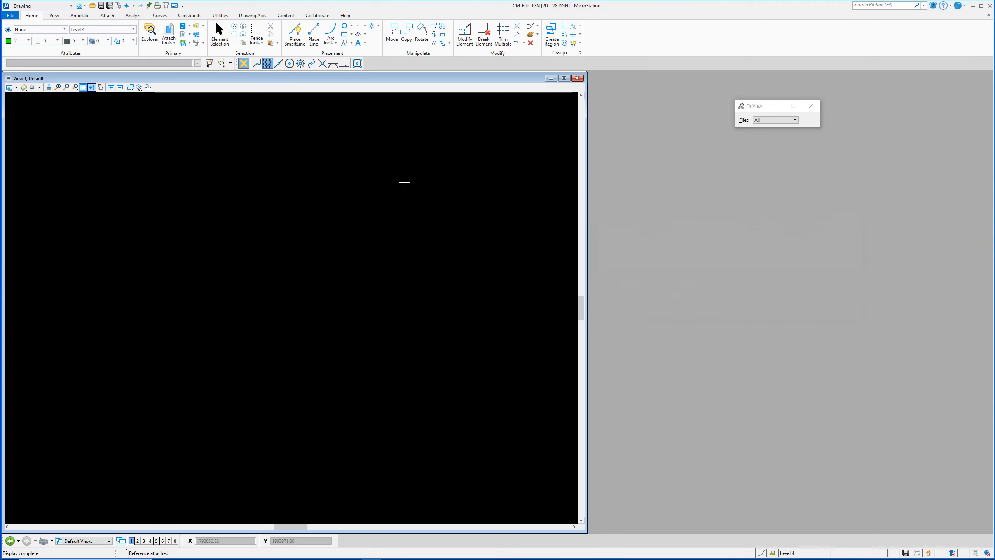
{"action": "left_click", "coordinate": [157, 541]}
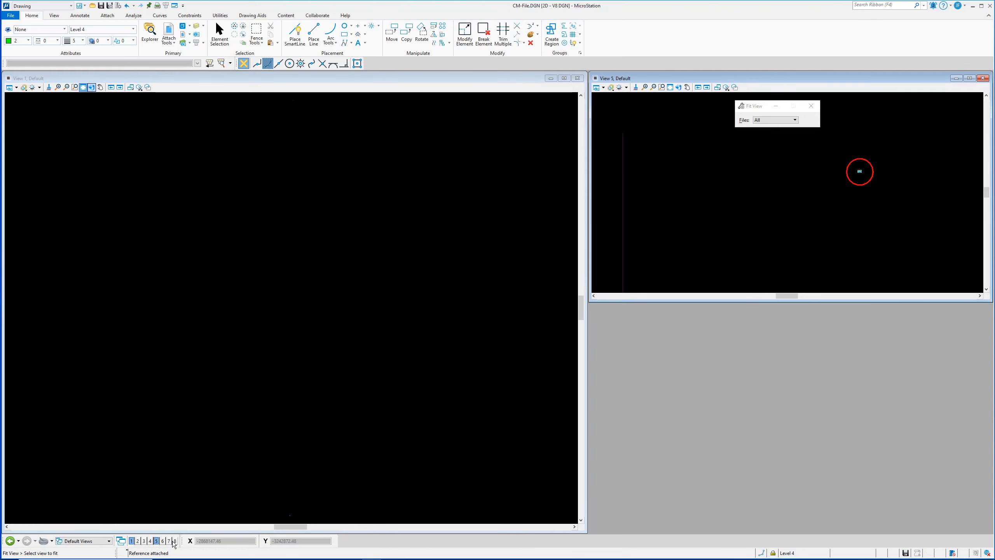
{"action": "left_click", "coordinate": [174, 541]}
{"action": "left_click", "coordinate": [199, 377]}
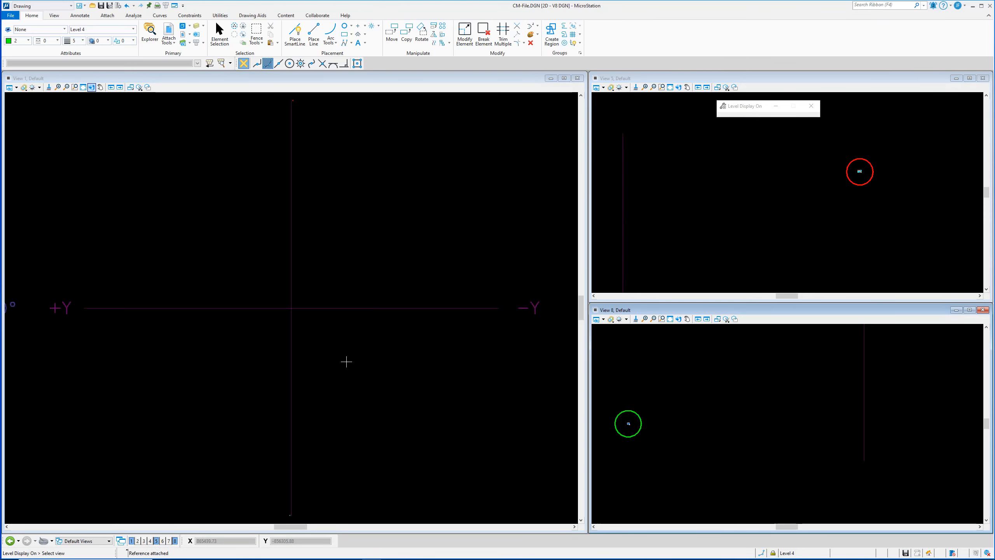
{"action": "scroll", "coordinate": [332, 324], "scroll_direction": "down", "scroll_amount": 3}
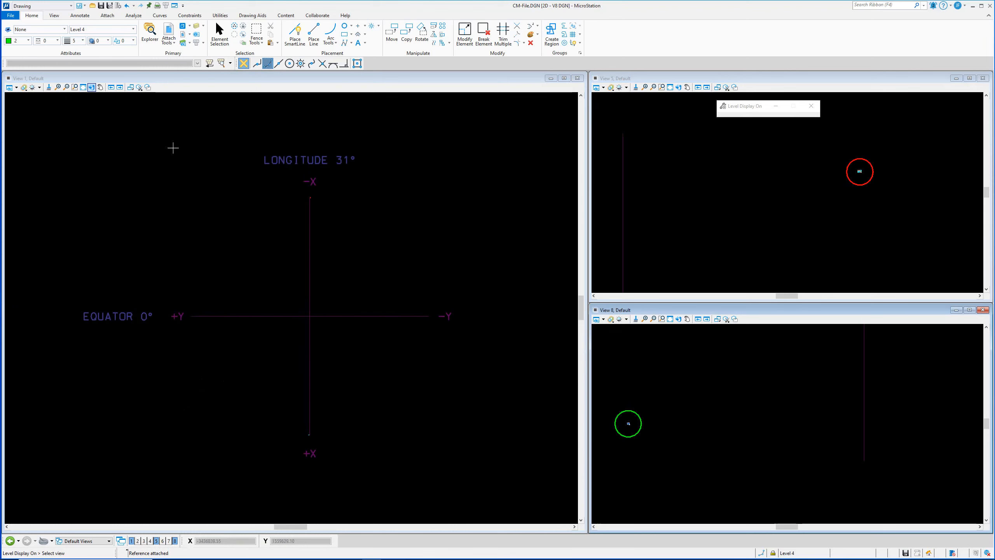
{"action": "left_click", "coordinate": [84, 87]}
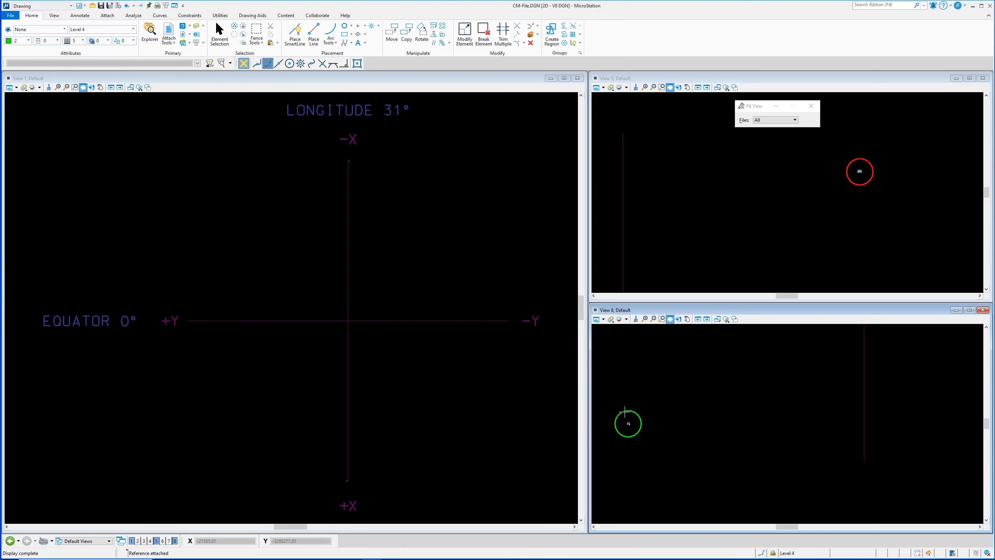
Step: Zoom view 1 onto the cyan 3rdPartyData parcels and reopen the References list with F9
{"action": "scroll", "coordinate": [347, 484], "scroll_direction": "up", "scroll_amount": 5}
{"action": "scroll", "coordinate": [345, 442], "scroll_direction": "up", "scroll_amount": 5}
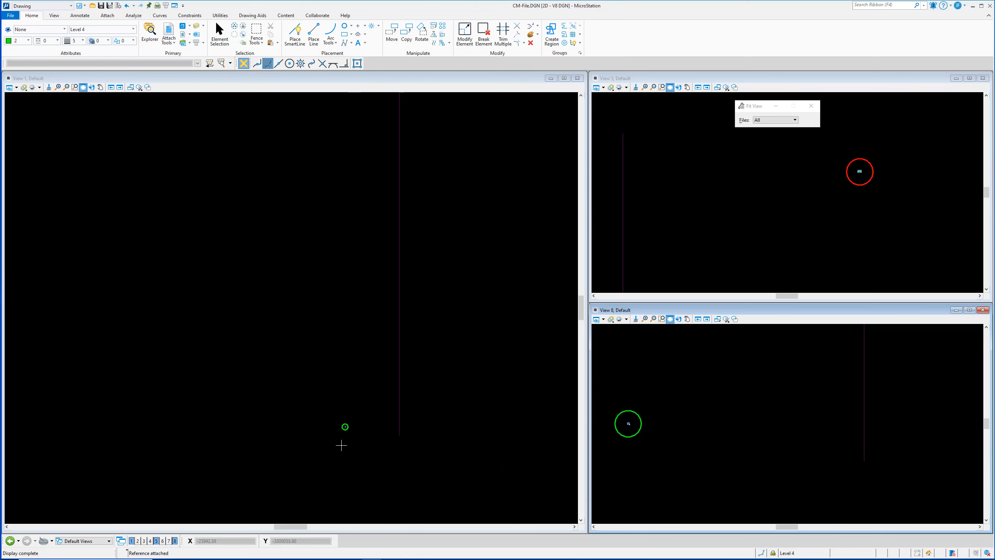
{"action": "scroll", "coordinate": [348, 413], "scroll_direction": "up", "scroll_amount": 6}
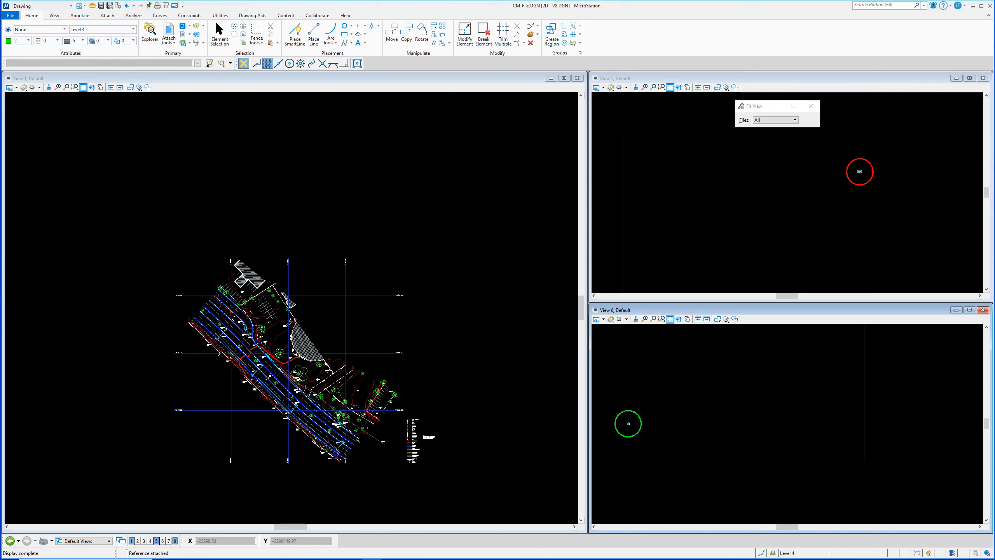
{"action": "left_click", "coordinate": [82, 88]}
{"action": "scroll", "coordinate": [349, 159], "scroll_direction": "up", "scroll_amount": 6}
{"action": "scroll", "coordinate": [325, 211], "scroll_direction": "up", "scroll_amount": 6}
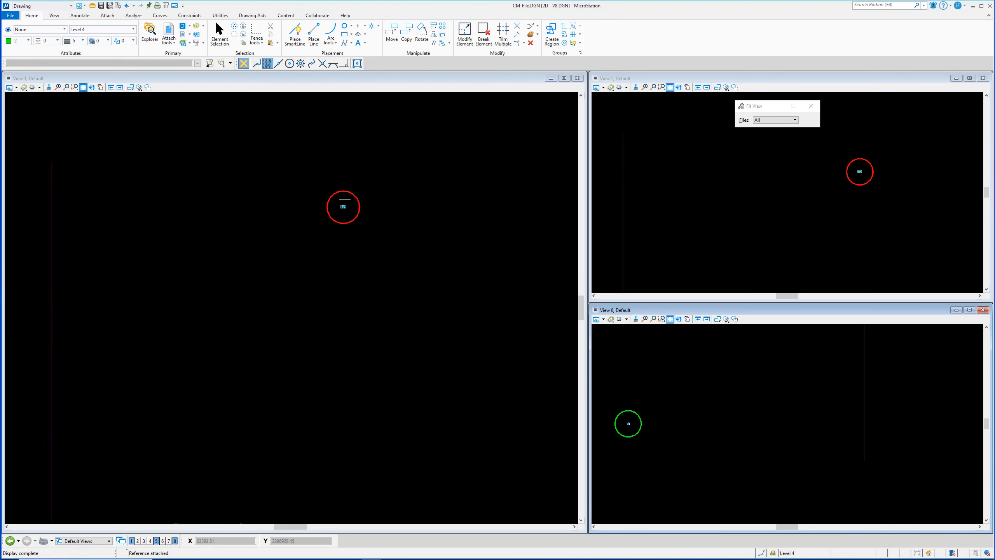
{"action": "scroll", "coordinate": [338, 203], "scroll_direction": "up", "scroll_amount": 2}
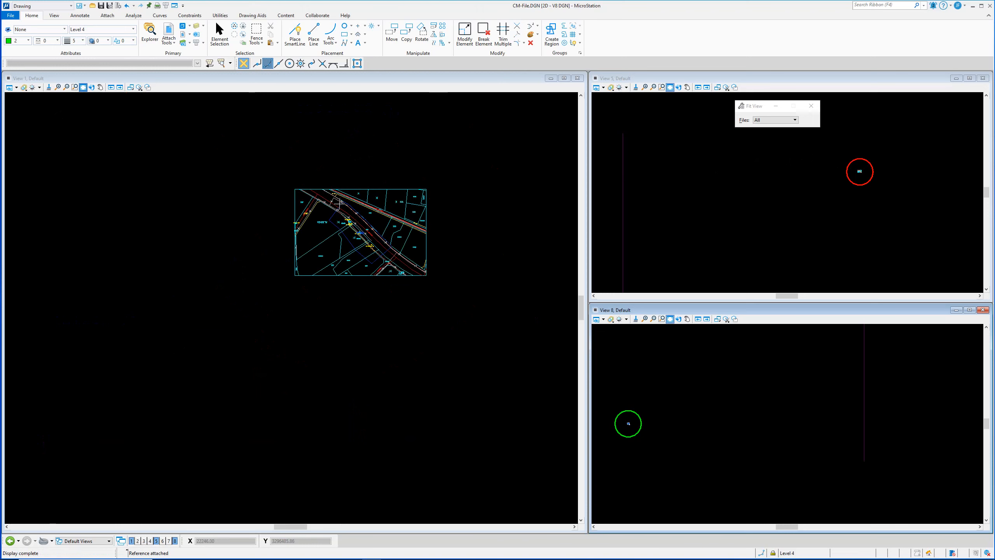
{"action": "key", "text": "F9"}
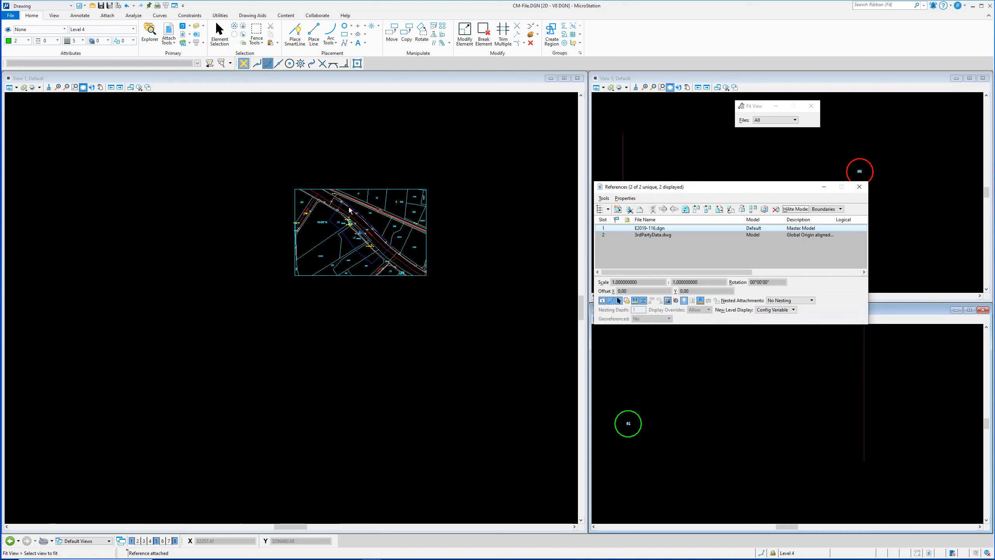
Step: Select 3rdPartyData.dwg and toggle its display off and on to identify the cyan drawing
{"action": "left_click", "coordinate": [644, 234]}
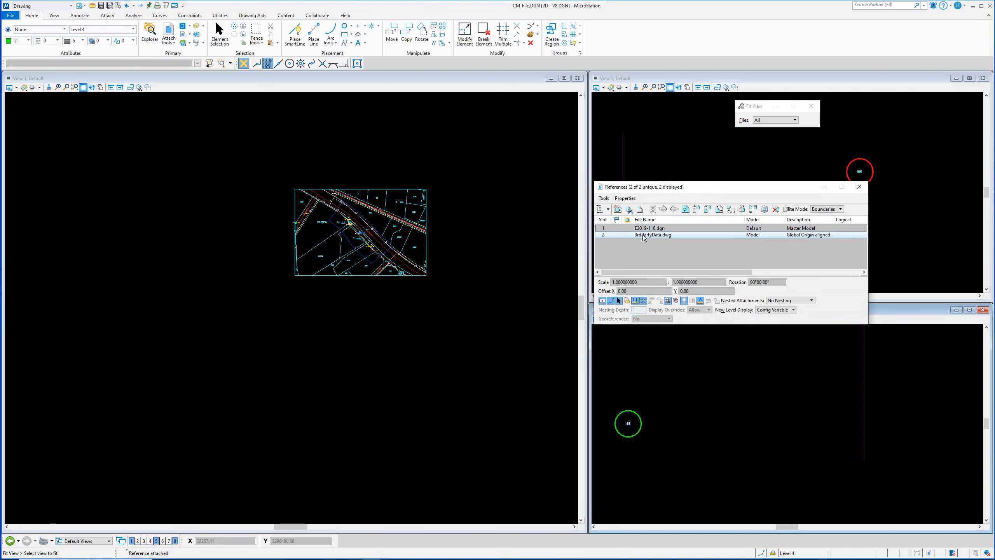
{"action": "left_click", "coordinate": [602, 301]}
{"action": "left_click", "coordinate": [602, 300]}
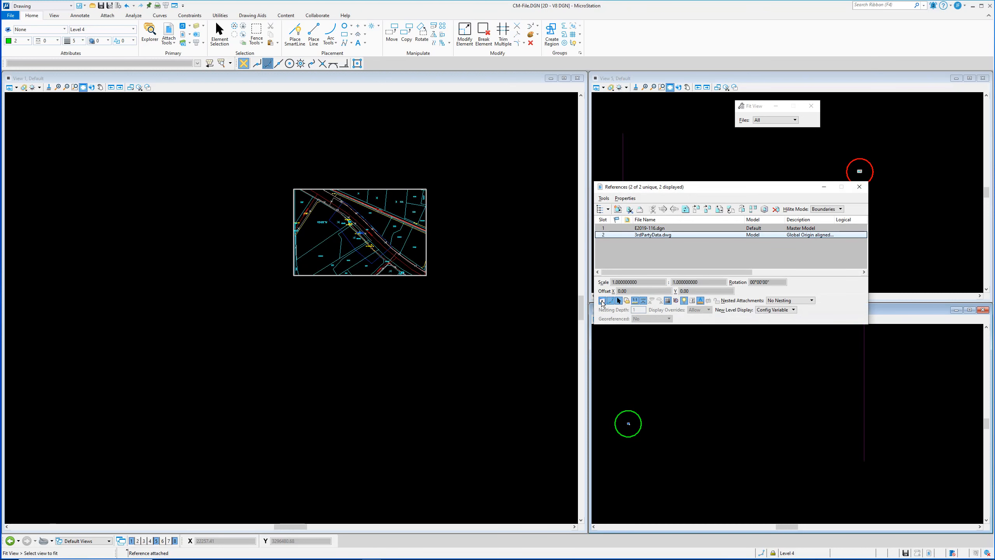
{"action": "left_click", "coordinate": [602, 300]}
{"action": "left_click", "coordinate": [602, 301]}
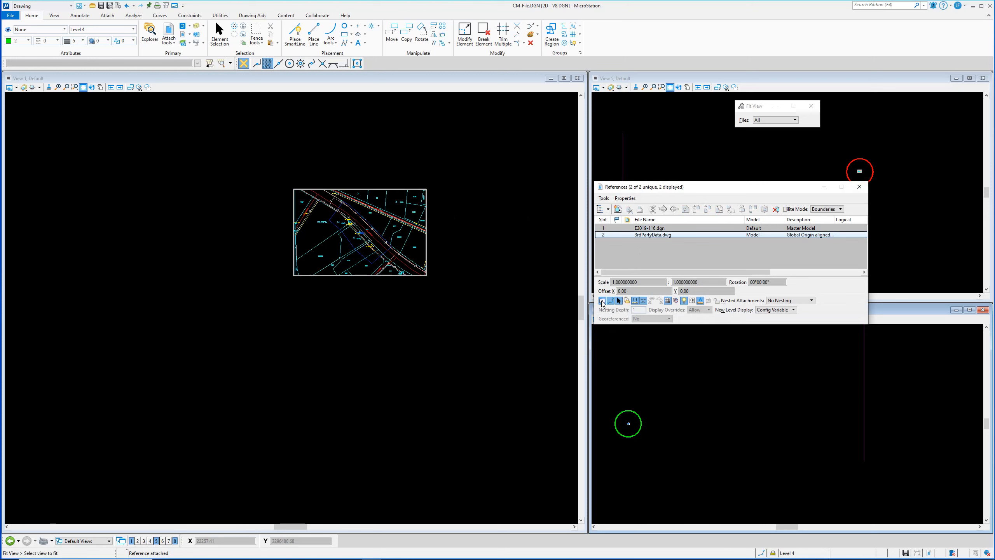
Step: Close References and fit view 1 back around the LONGITUDE 31° / EQUATOR 0° cross
{"action": "left_click", "coordinate": [859, 187]}
{"action": "left_click", "coordinate": [367, 205]}
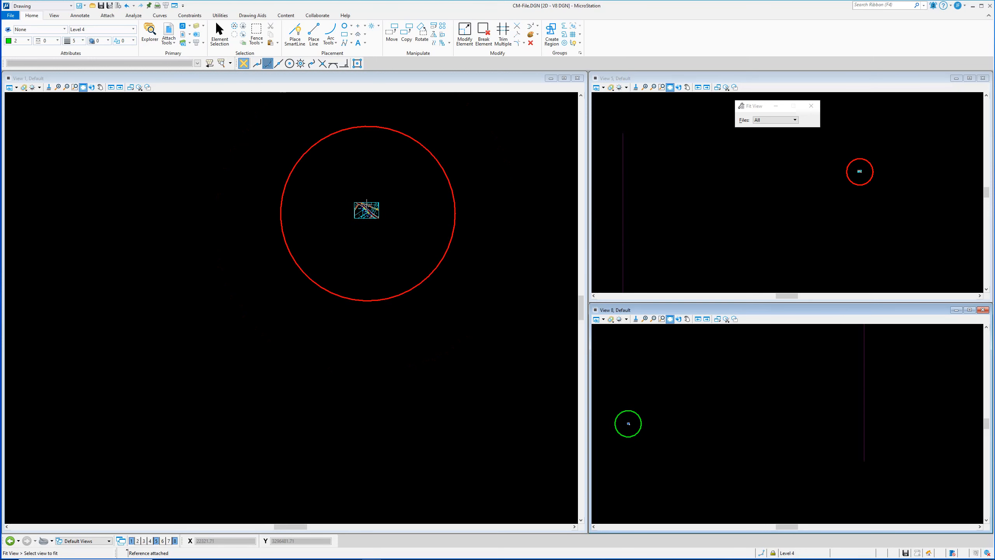
{"action": "scroll", "coordinate": [349, 205], "scroll_direction": "down", "scroll_amount": 3}
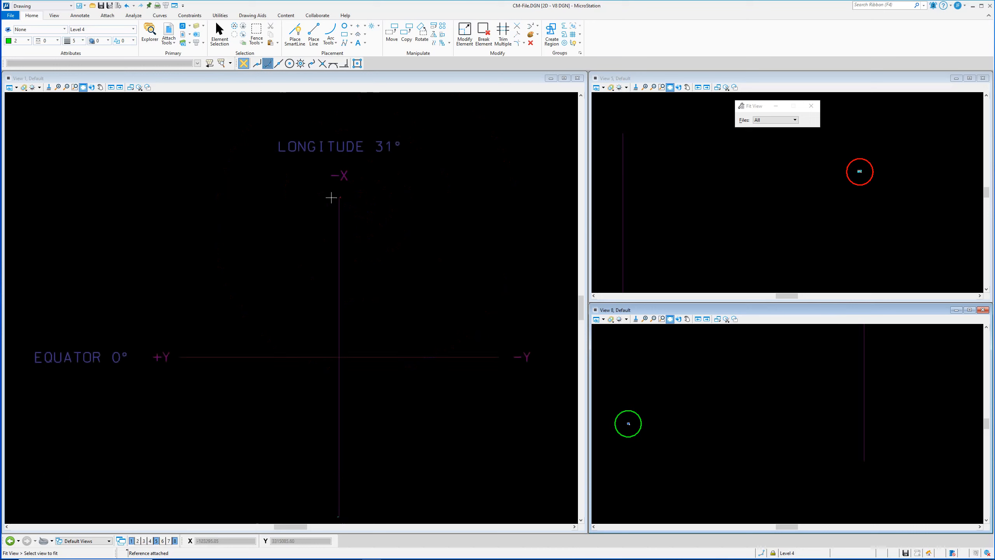
{"action": "left_click", "coordinate": [82, 87]}
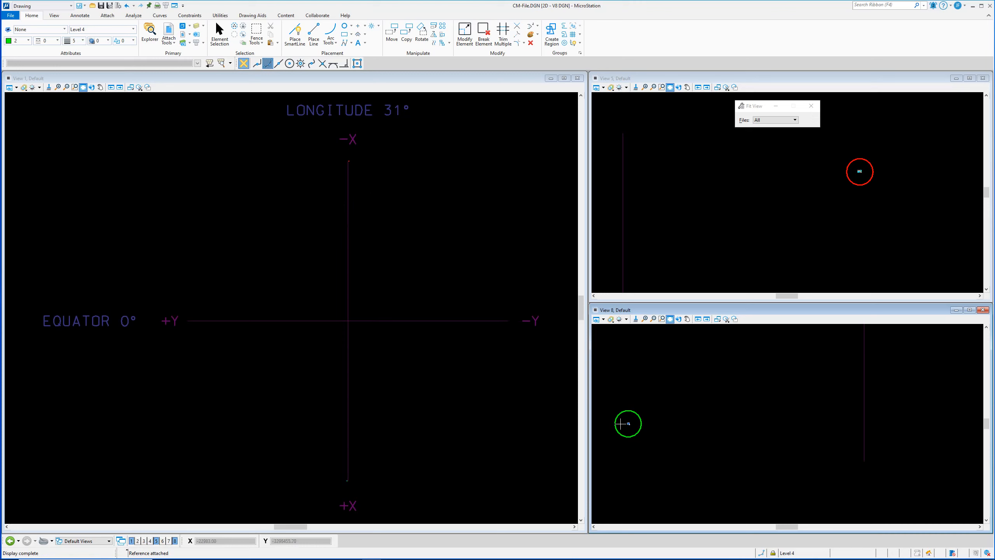
Step: Zoom in views 8 and 5, then open References with F6 and move it below view 5
{"action": "scroll", "coordinate": [621, 423], "scroll_direction": "up", "scroll_amount": 5}
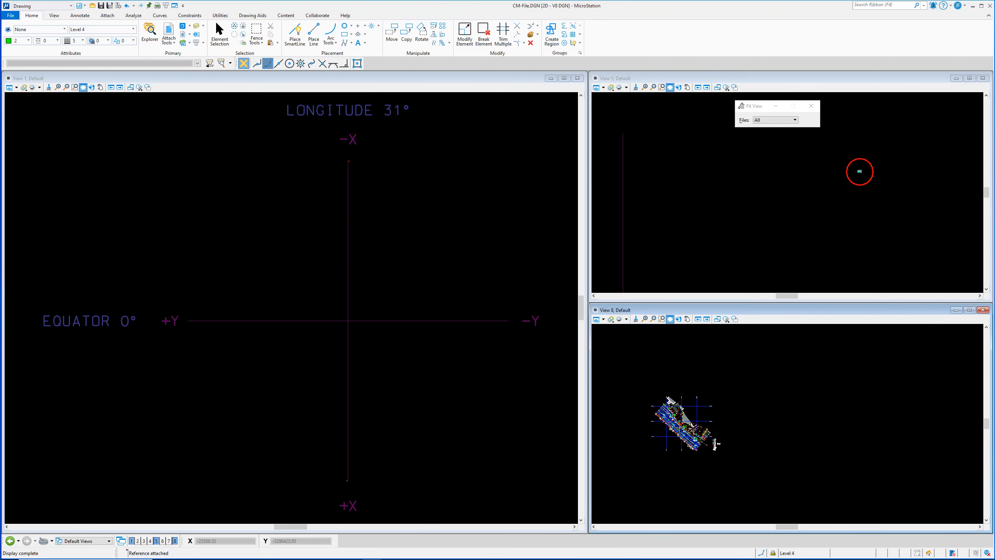
{"action": "scroll", "coordinate": [658, 422], "scroll_direction": "up", "scroll_amount": 3}
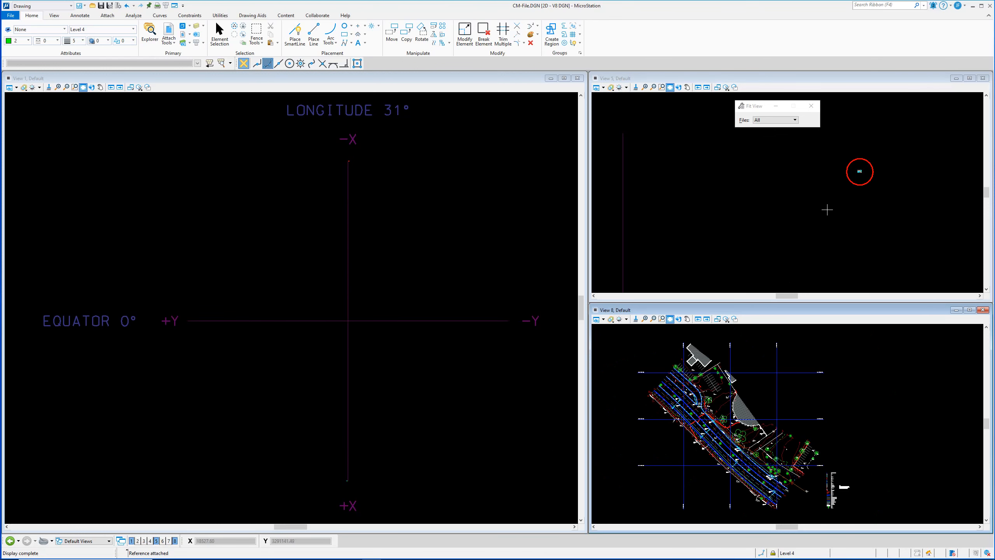
{"action": "scroll", "coordinate": [856, 171], "scroll_direction": "up", "scroll_amount": 5}
{"action": "scroll", "coordinate": [854, 174], "scroll_direction": "up", "scroll_amount": 3}
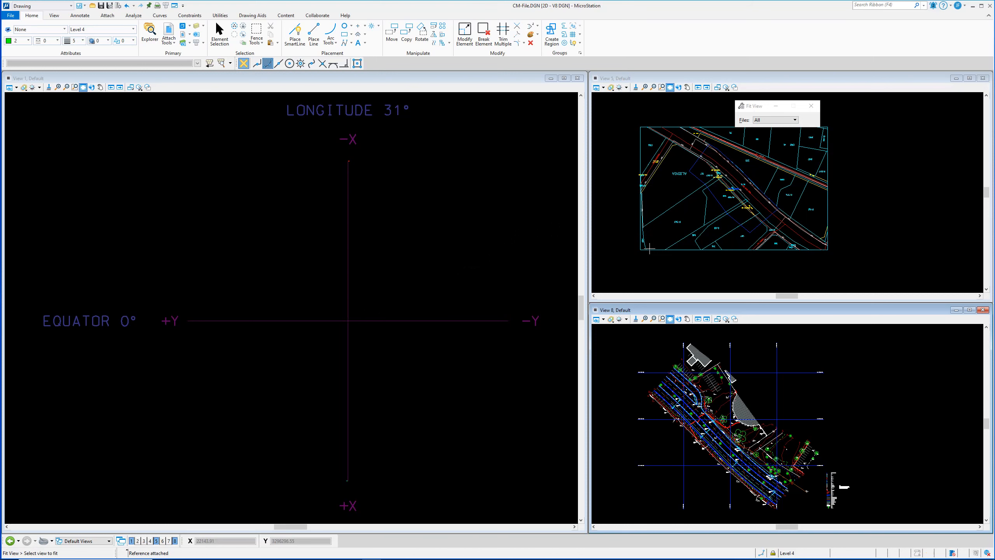
{"action": "key", "text": "F6"}
{"action": "left_click_drag", "start_coordinate": [709, 190], "coordinate": [685, 264]}
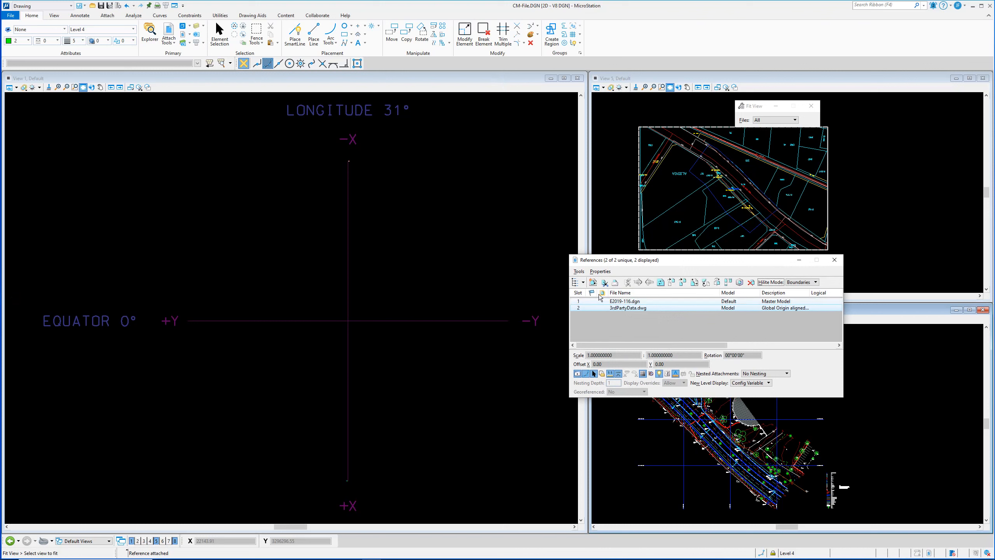
Step: Set up Rotate Reference for 3rdPartyData.dwg using By Angles with a Z angle of 180°
{"action": "left_click", "coordinate": [580, 271]}
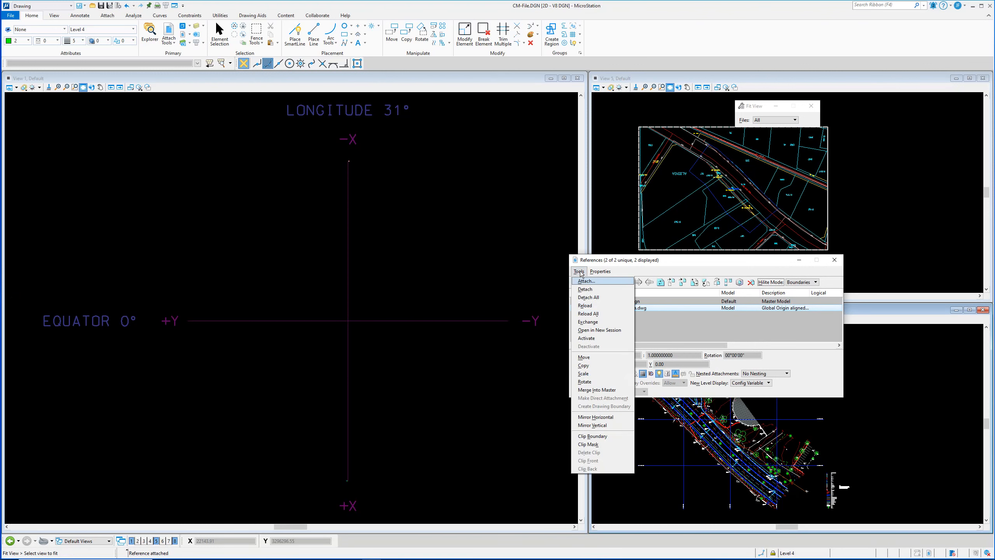
{"action": "left_click", "coordinate": [588, 382]}
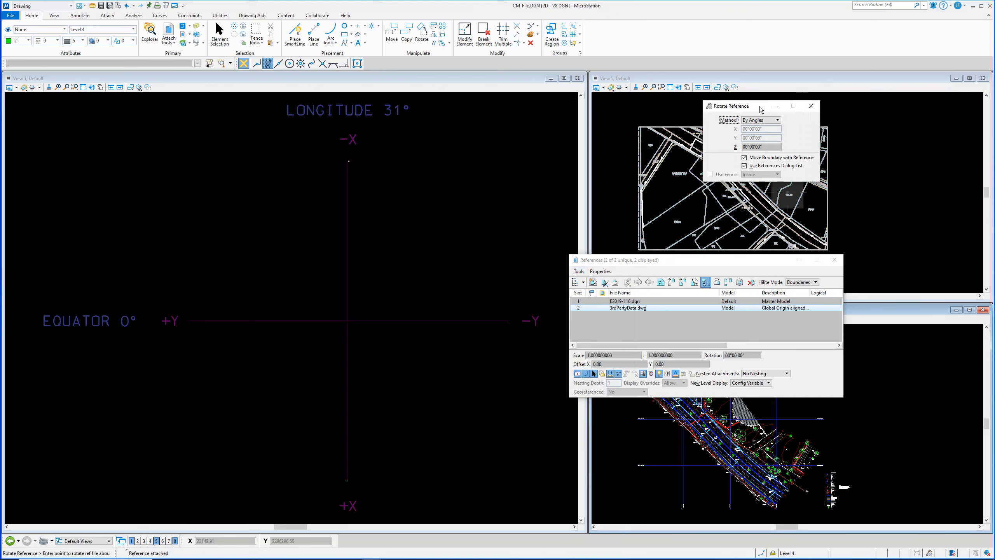
{"action": "left_click_drag", "start_coordinate": [760, 109], "coordinate": [890, 109]}
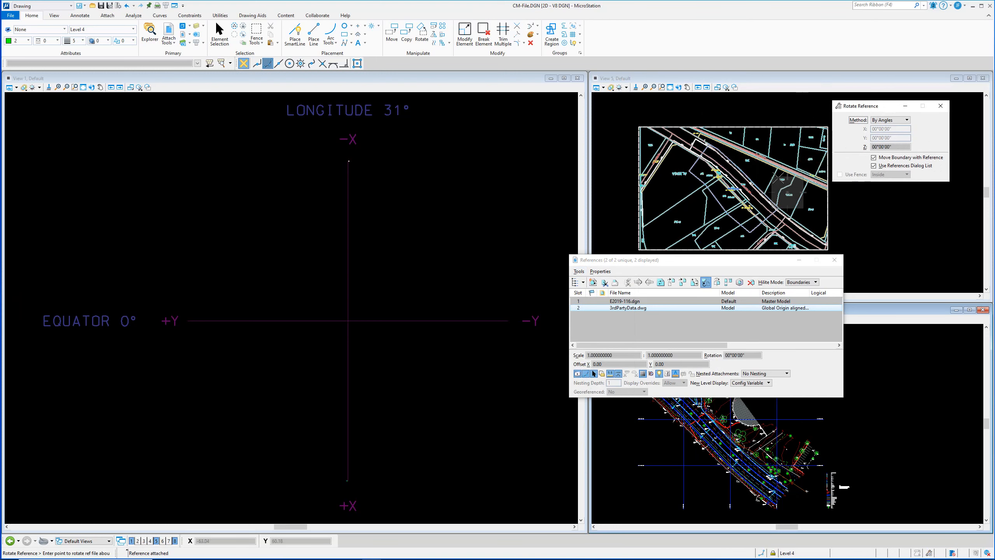
{"action": "left_click", "coordinate": [893, 120]}
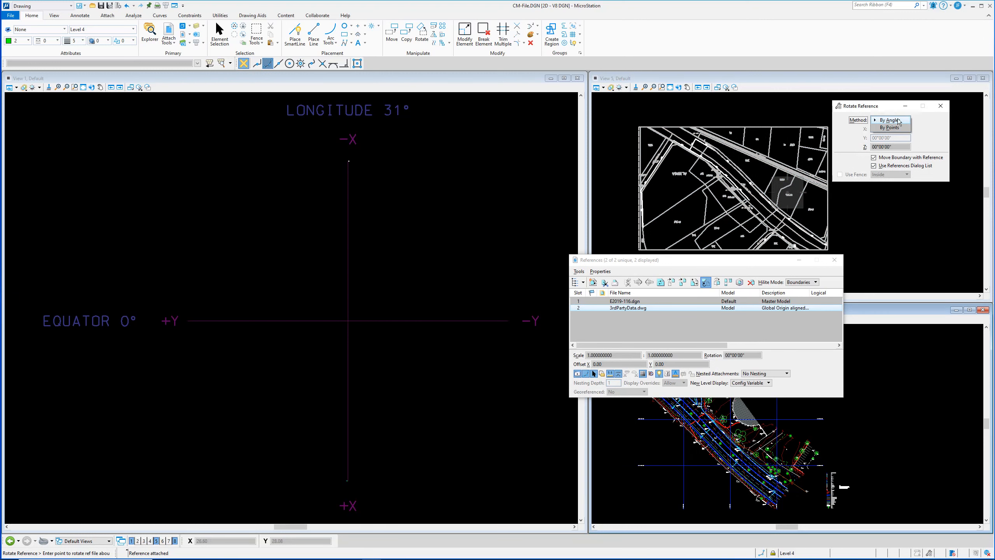
{"action": "left_click", "coordinate": [900, 120]}
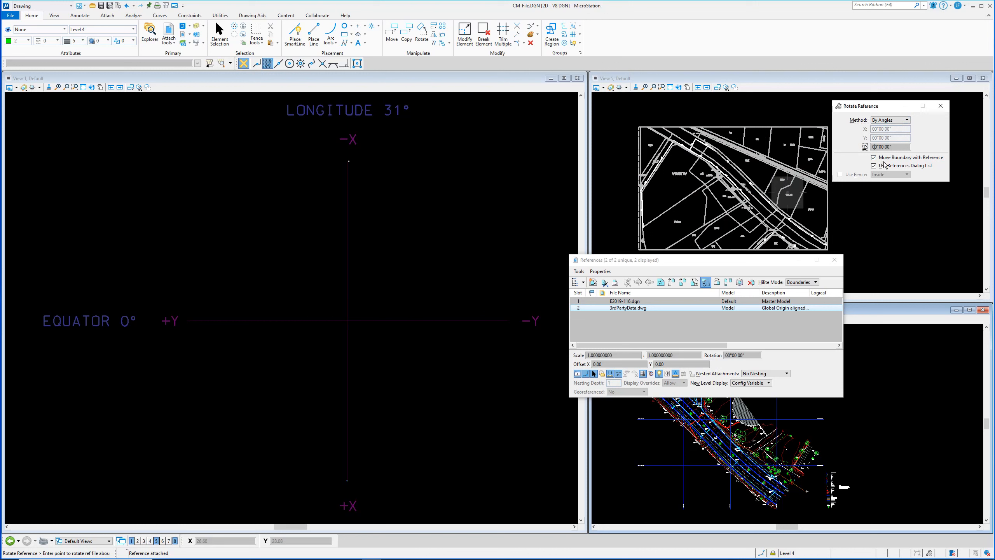
{"action": "key", "text": "Tab"}
{"action": "left_click_drag", "start_coordinate": [637, 260], "coordinate": [98, 128]}
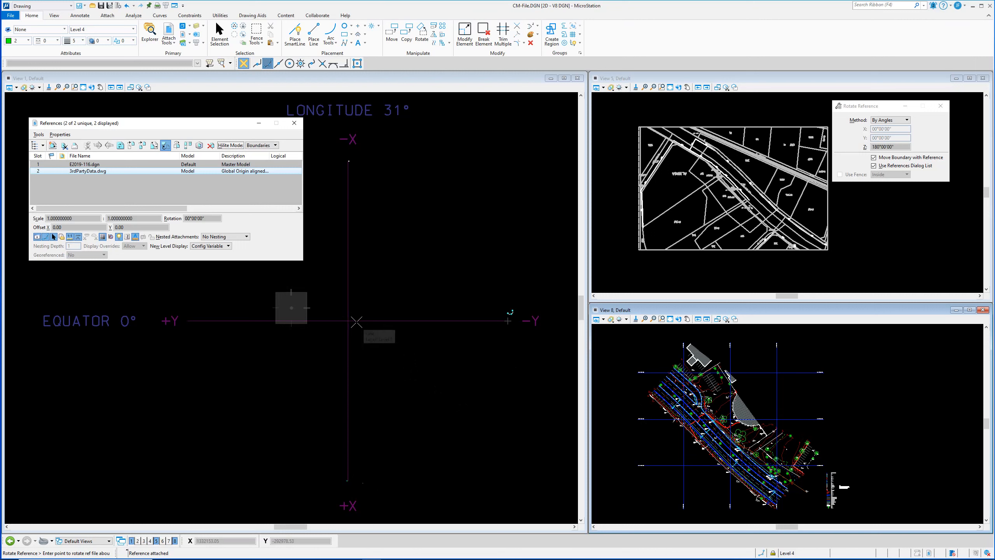
Step: Enable Intersect snap and rotate the reference about the origin with XY=0,0
{"action": "left_click", "coordinate": [323, 65]}
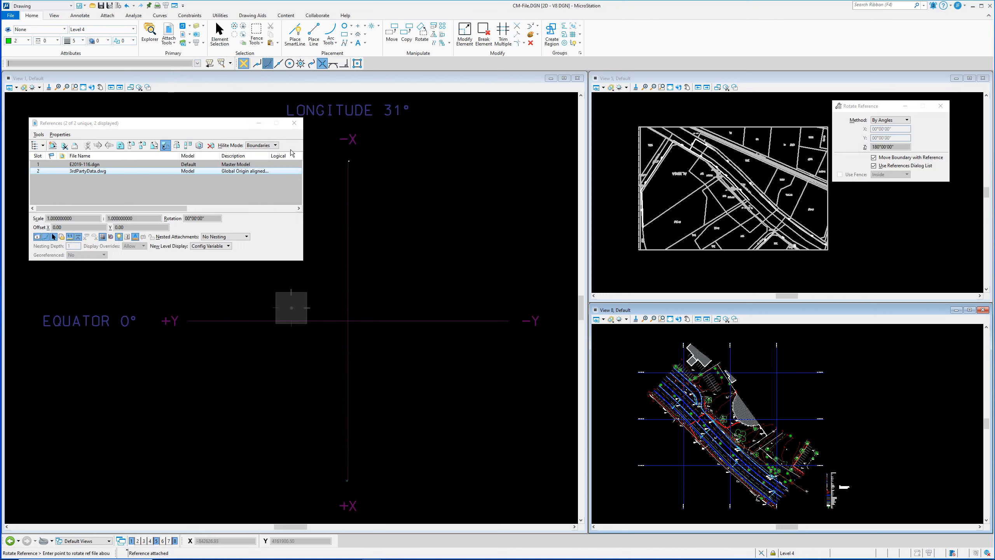
{"action": "type", "text": "XY=0,0"}
{"action": "key", "text": "Return"}
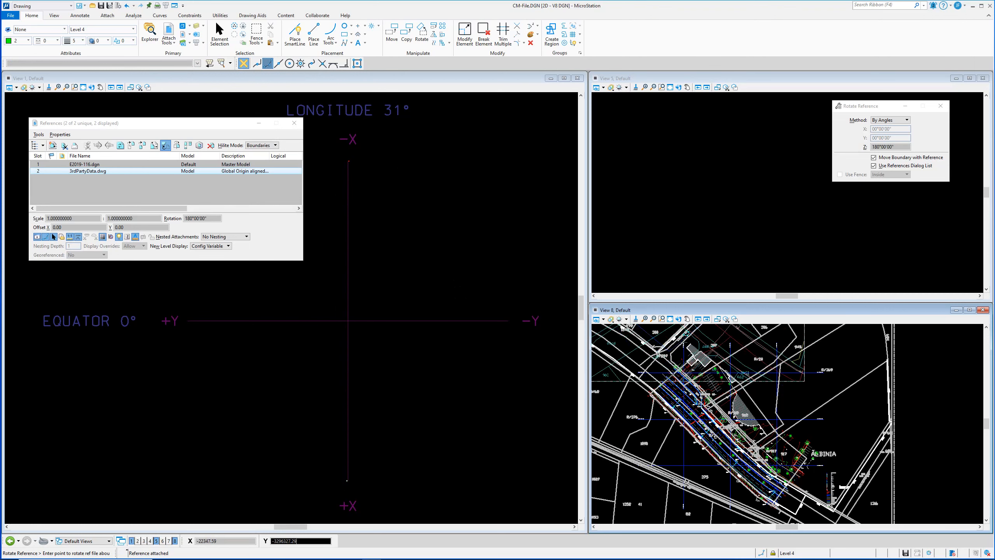
Step: Reset to finish the 180° rotation and zoom out to view the overlay
{"action": "right_click", "coordinate": [492, 370]}
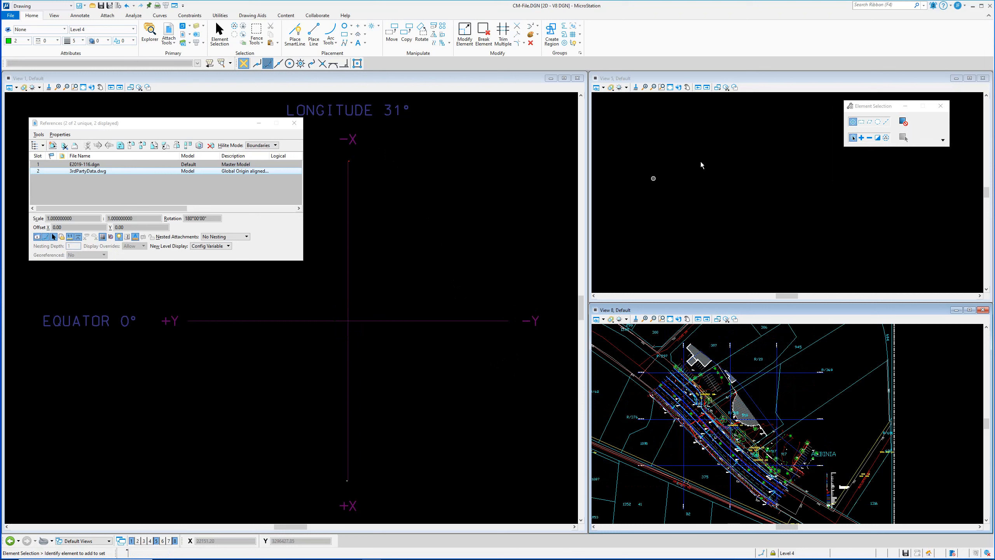
{"action": "scroll", "coordinate": [712, 192], "scroll_direction": "down", "scroll_amount": 3}
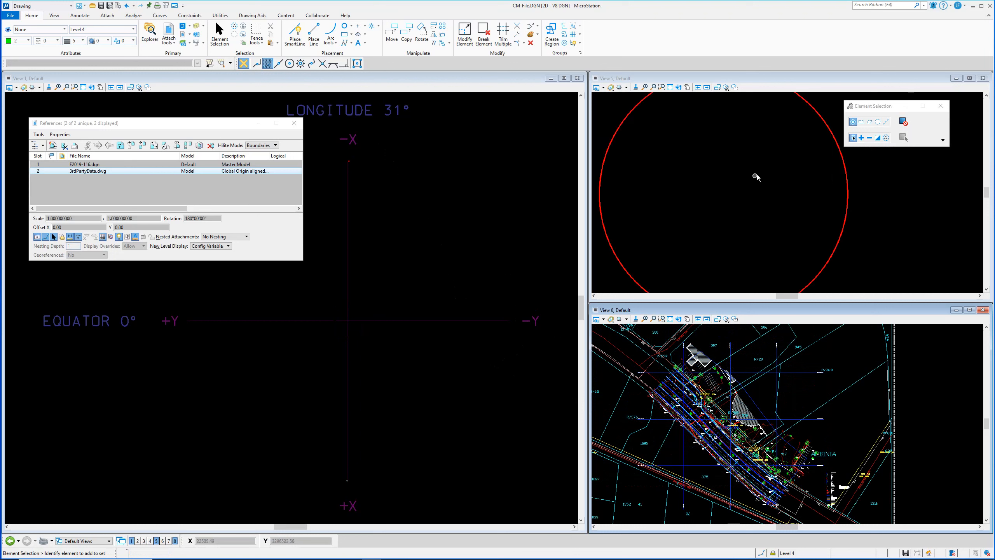
{"action": "scroll", "coordinate": [756, 177], "scroll_direction": "down", "scroll_amount": 2}
{"action": "scroll", "coordinate": [732, 378], "scroll_direction": "down", "scroll_amount": 6}
{"action": "scroll", "coordinate": [750, 397], "scroll_direction": "down", "scroll_amount": 1}
{"action": "scroll", "coordinate": [748, 392], "scroll_direction": "up", "scroll_amount": 2}
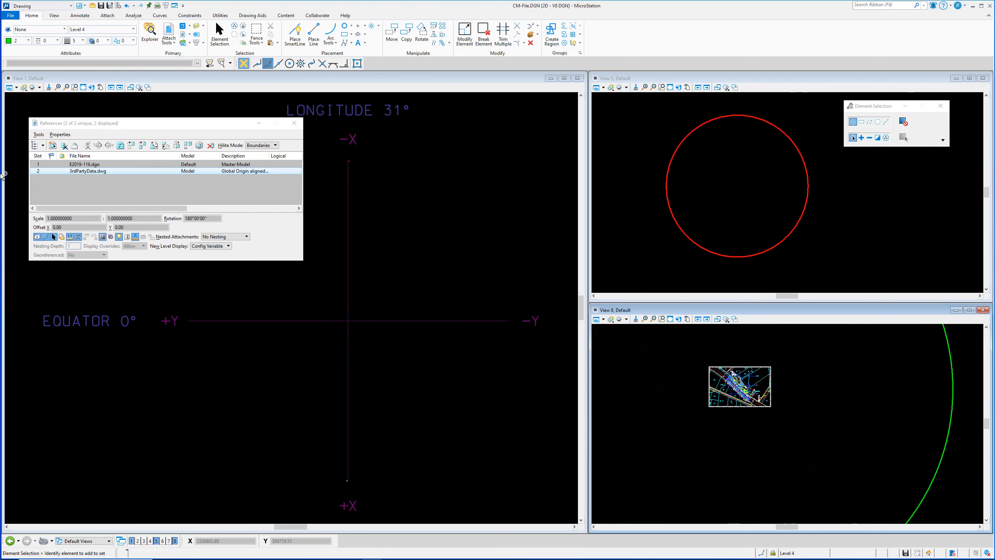
Step: Toggle 3rdPartyData.dwg display repeatedly to check the overlay on the survey, then close References
{"action": "left_click", "coordinate": [37, 236]}
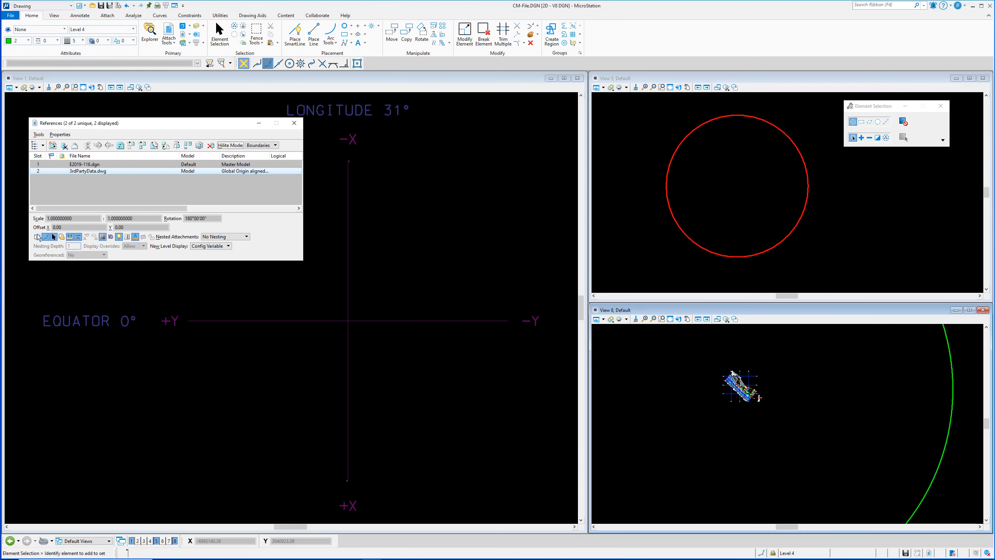
{"action": "left_click", "coordinate": [37, 237]}
{"action": "left_click", "coordinate": [37, 236]}
{"action": "left_click", "coordinate": [37, 236]}
{"action": "scroll", "coordinate": [337, 474], "scroll_direction": "up", "scroll_amount": 5}
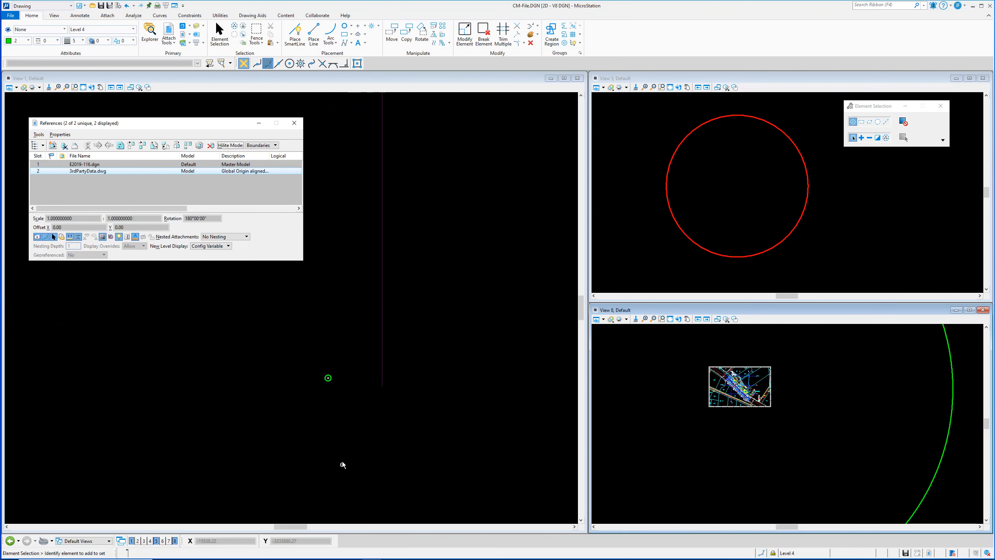
{"action": "scroll", "coordinate": [335, 378], "scroll_direction": "up", "scroll_amount": 10}
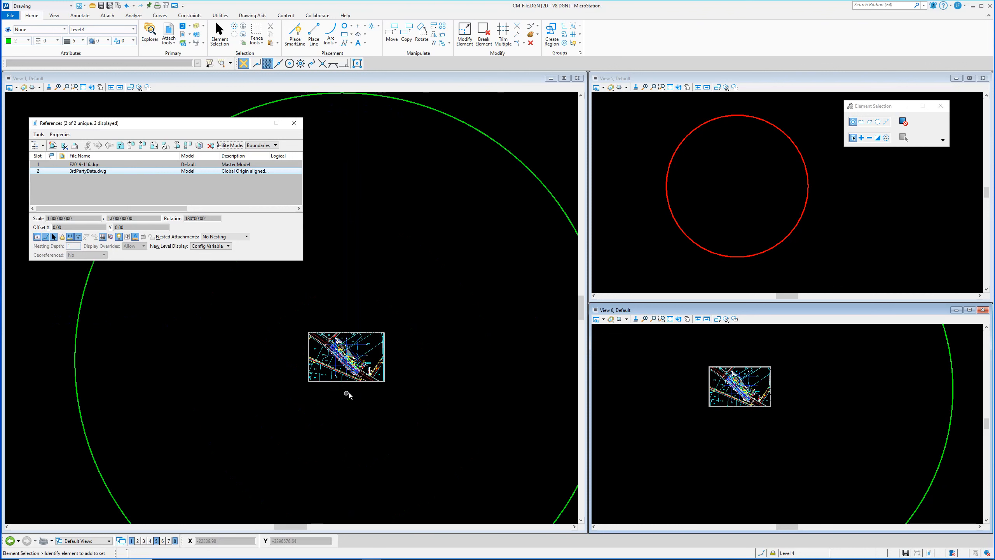
{"action": "left_click", "coordinate": [37, 237]}
{"action": "left_click", "coordinate": [37, 236]}
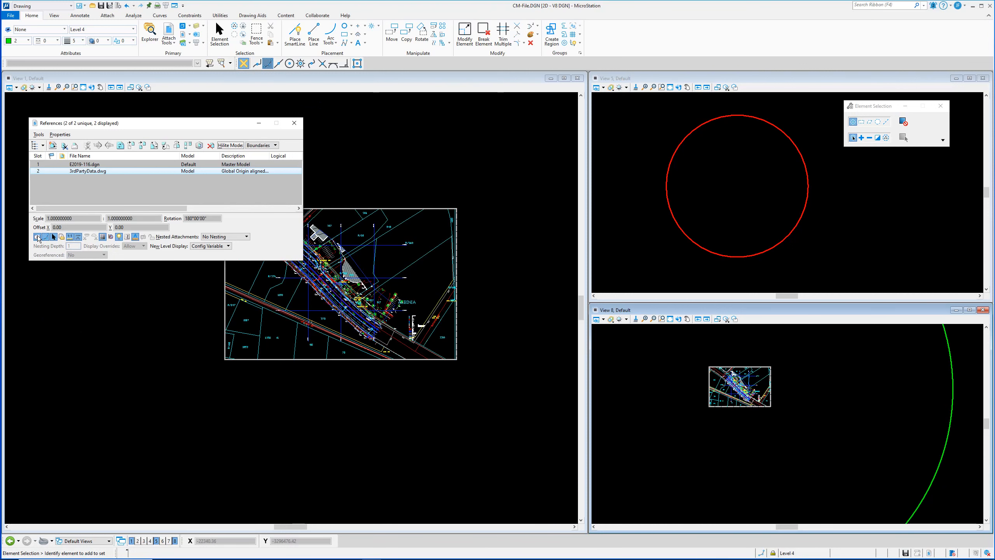
{"action": "left_click", "coordinate": [37, 236]}
{"action": "left_click", "coordinate": [40, 236]}
{"action": "left_click", "coordinate": [294, 123]}
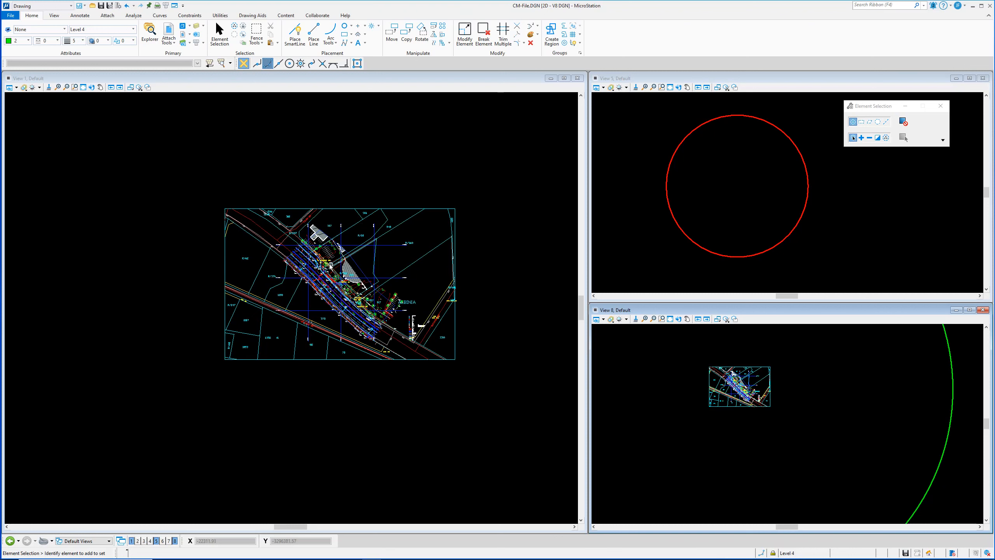
{"action": "scroll", "coordinate": [329, 274], "scroll_direction": "down", "scroll_amount": 5}
{"action": "scroll", "coordinate": [332, 290], "scroll_direction": "down", "scroll_amount": 2}
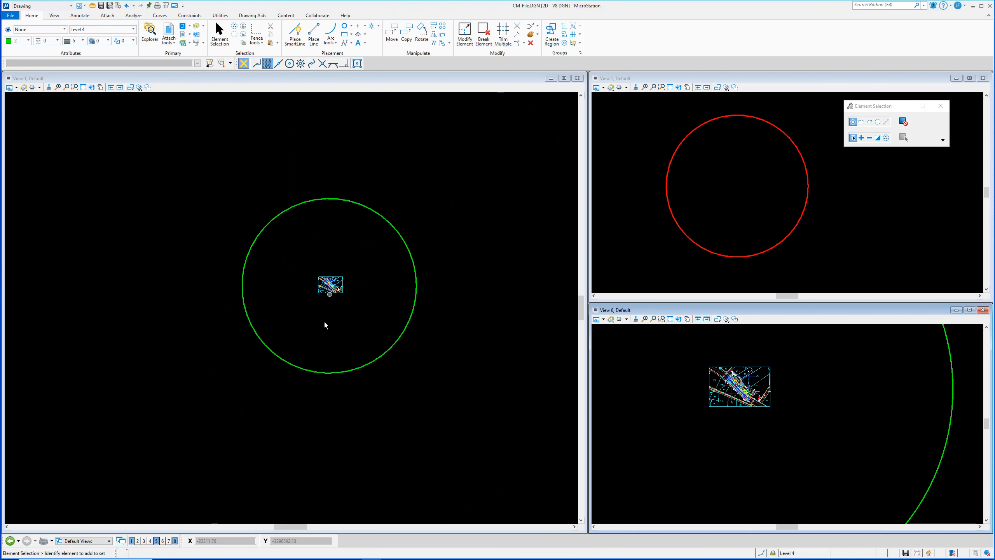
{"action": "scroll", "coordinate": [319, 327], "scroll_direction": "down", "scroll_amount": 2}
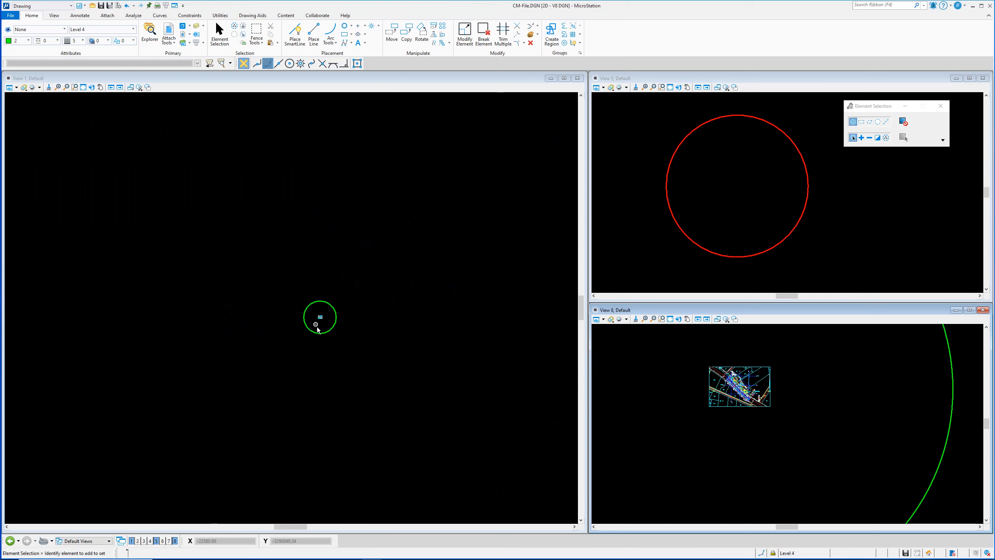
{"action": "scroll", "coordinate": [310, 331], "scroll_direction": "up", "scroll_amount": 3}
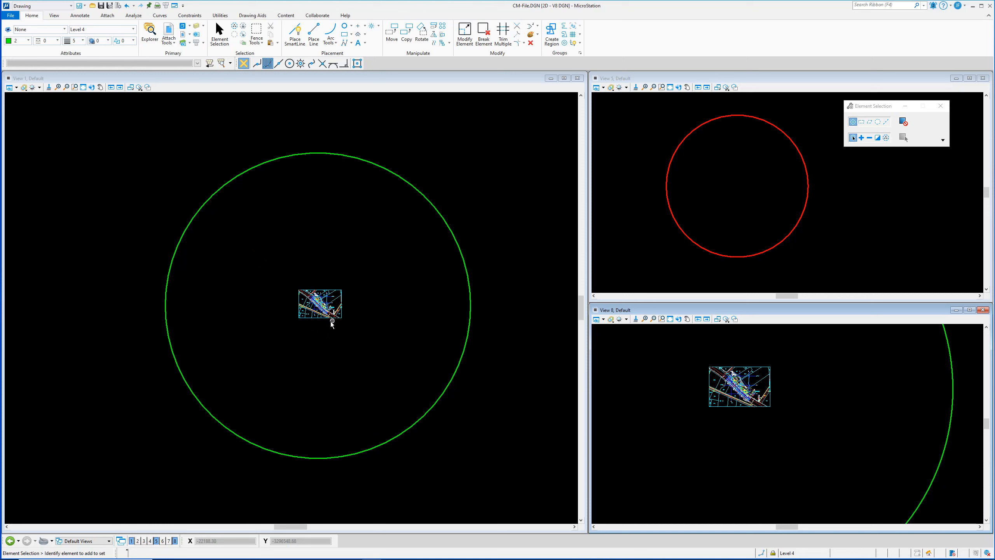
{"action": "scroll", "coordinate": [320, 310], "scroll_direction": "up", "scroll_amount": 3}
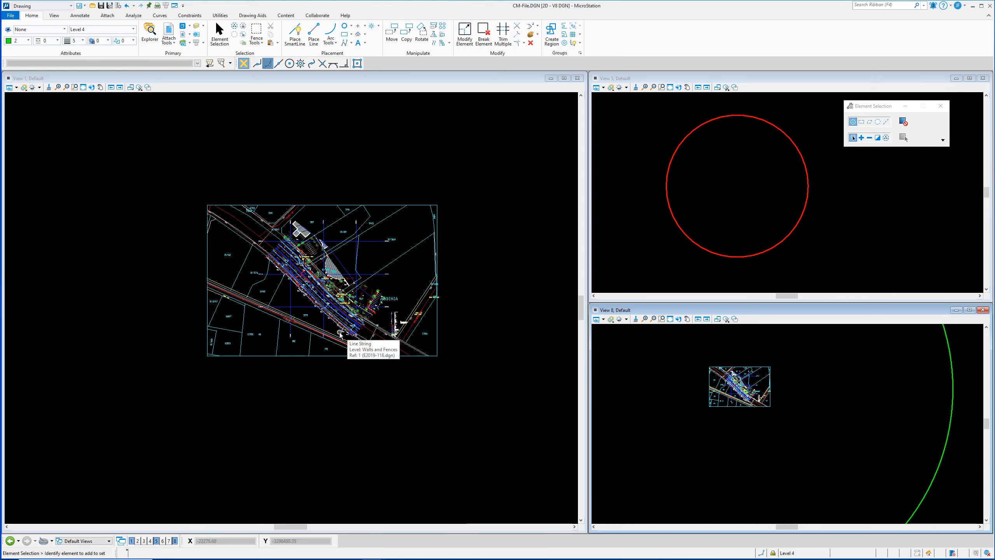